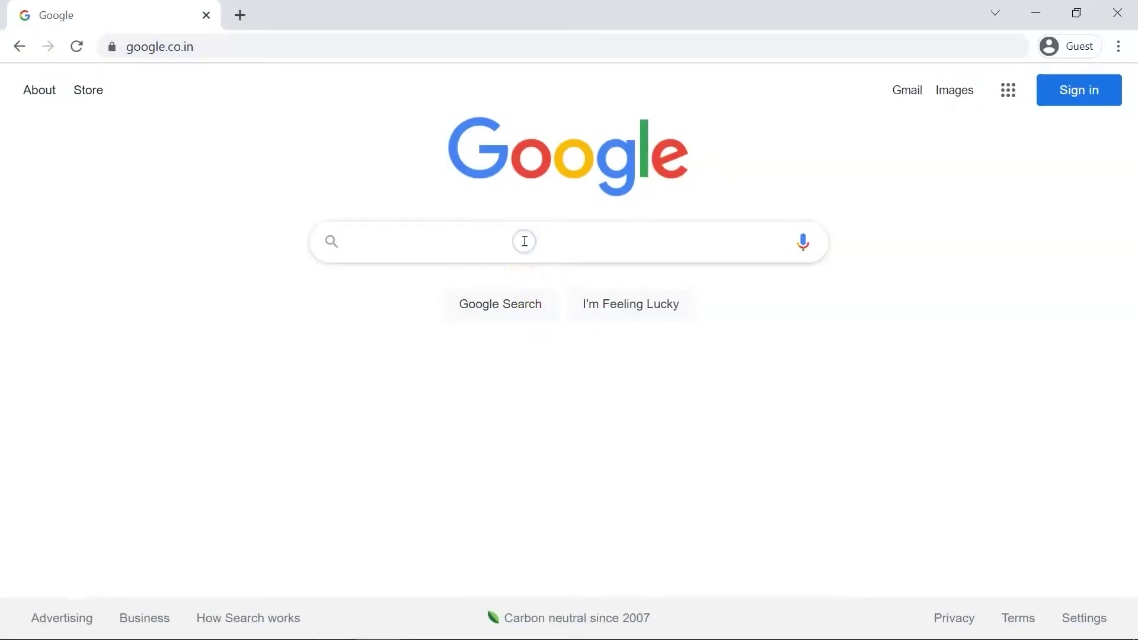
Search 'systools' and download the PST Merge installer from the official product page.
type("systools pst merge tool")
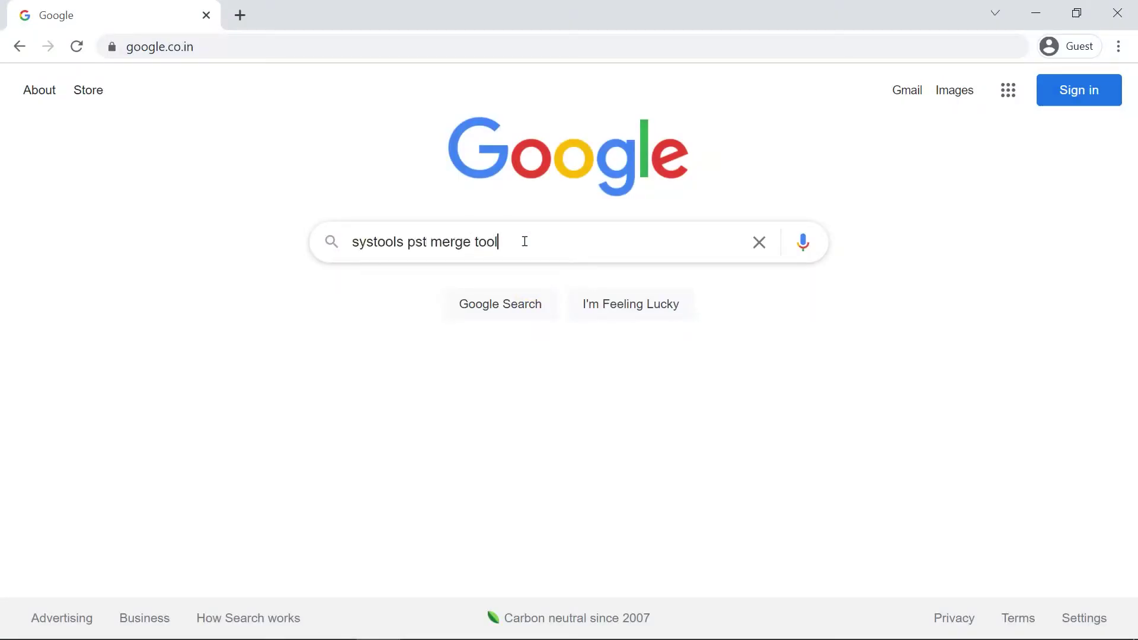
key("Return")
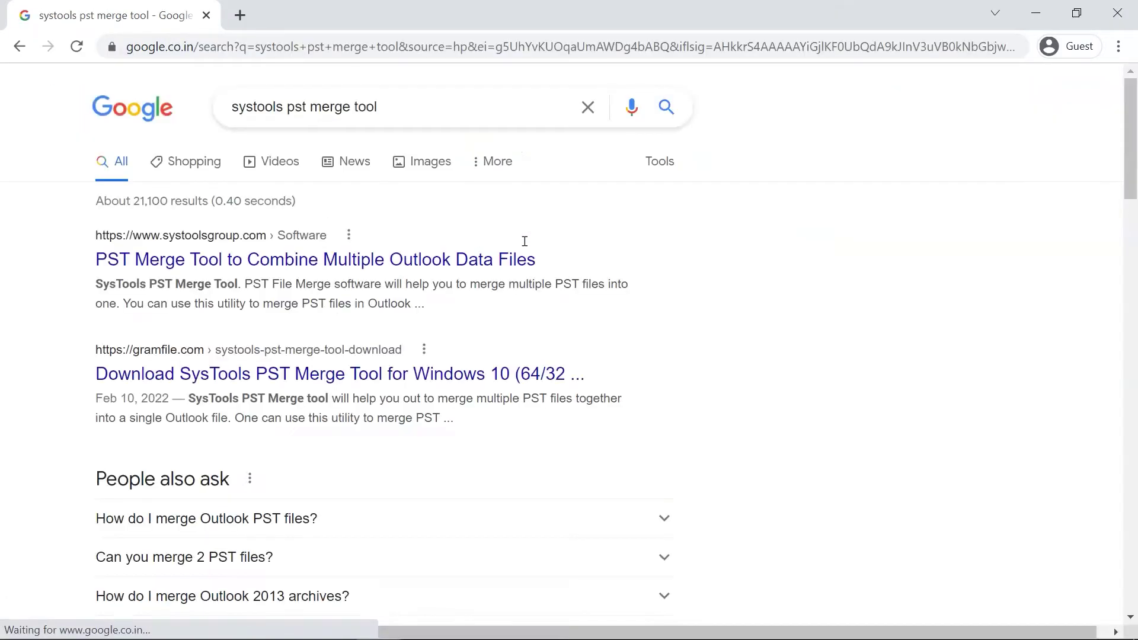
left_click(476, 265)
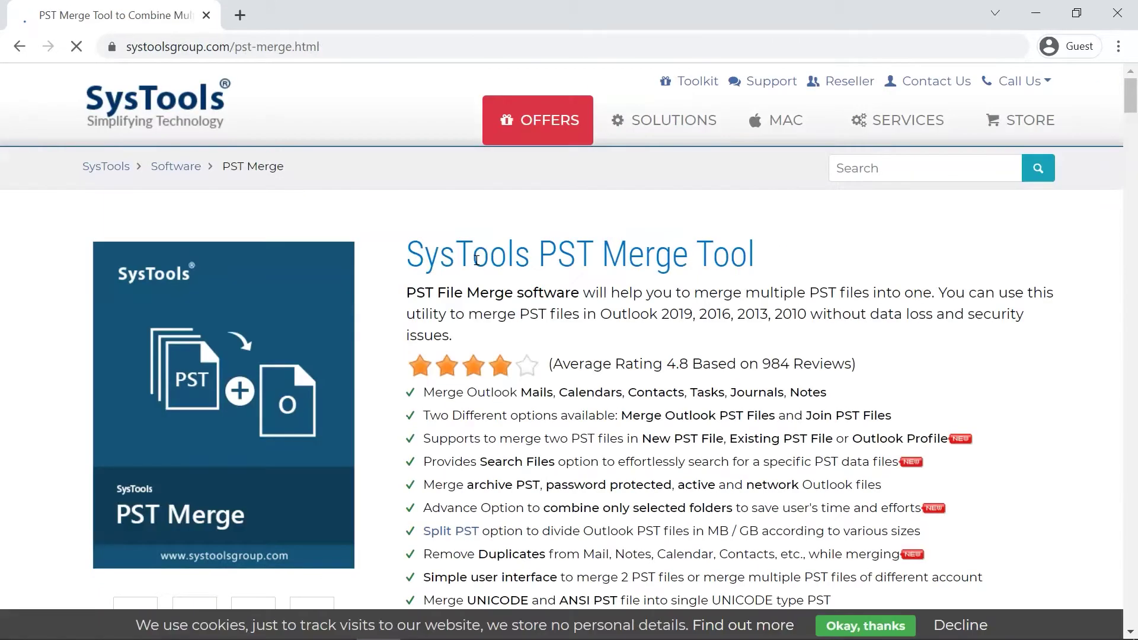
scroll(477, 261, "down", 5)
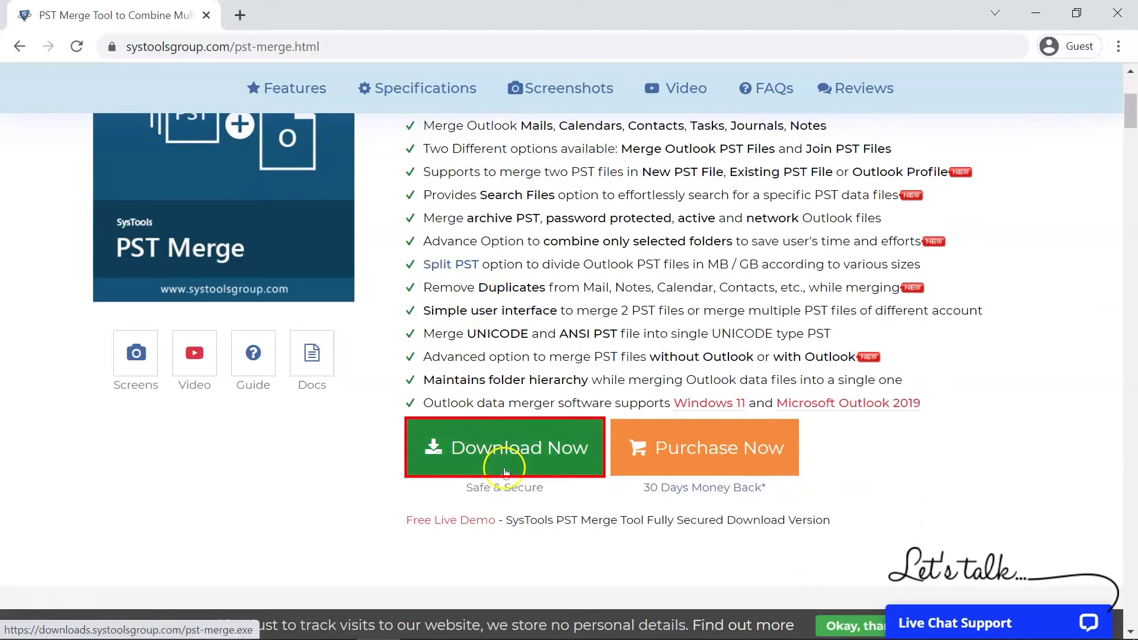
left_click(504, 470)
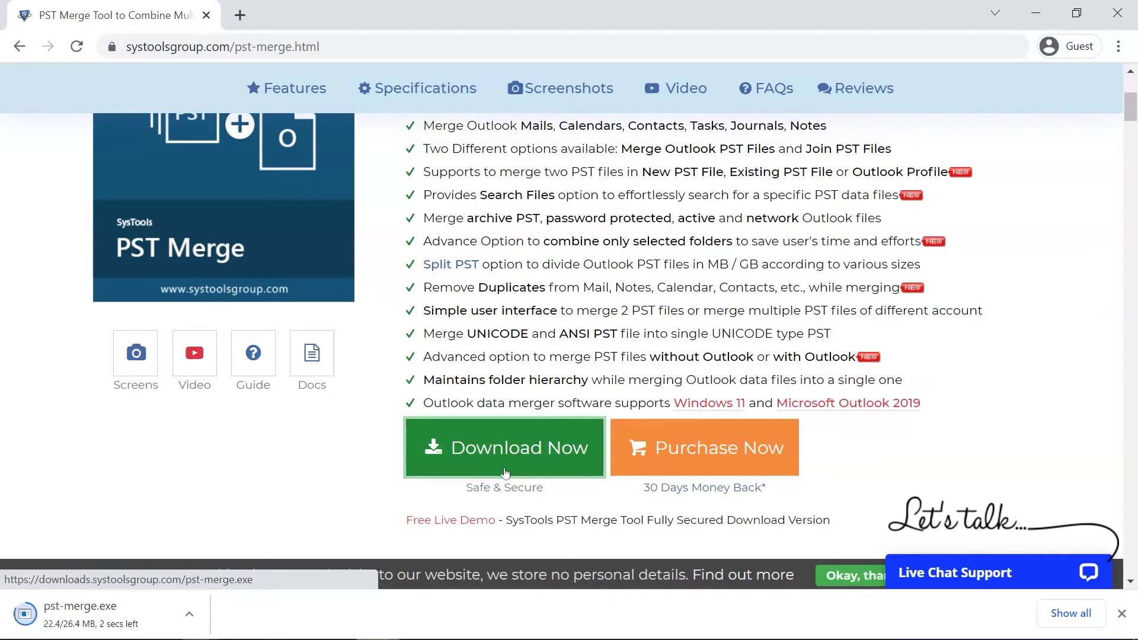
Run pst-merge.exe, accept the license and install with the default settings.
left_click(189, 614)
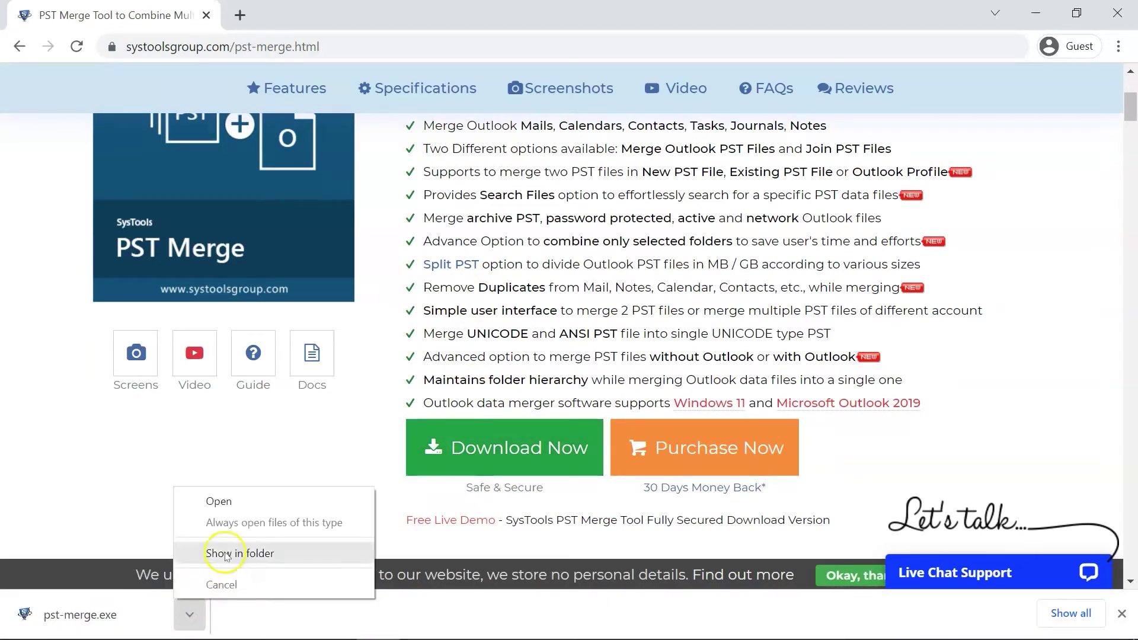
left_click(227, 553)
double_click(202, 158)
left_click(666, 468)
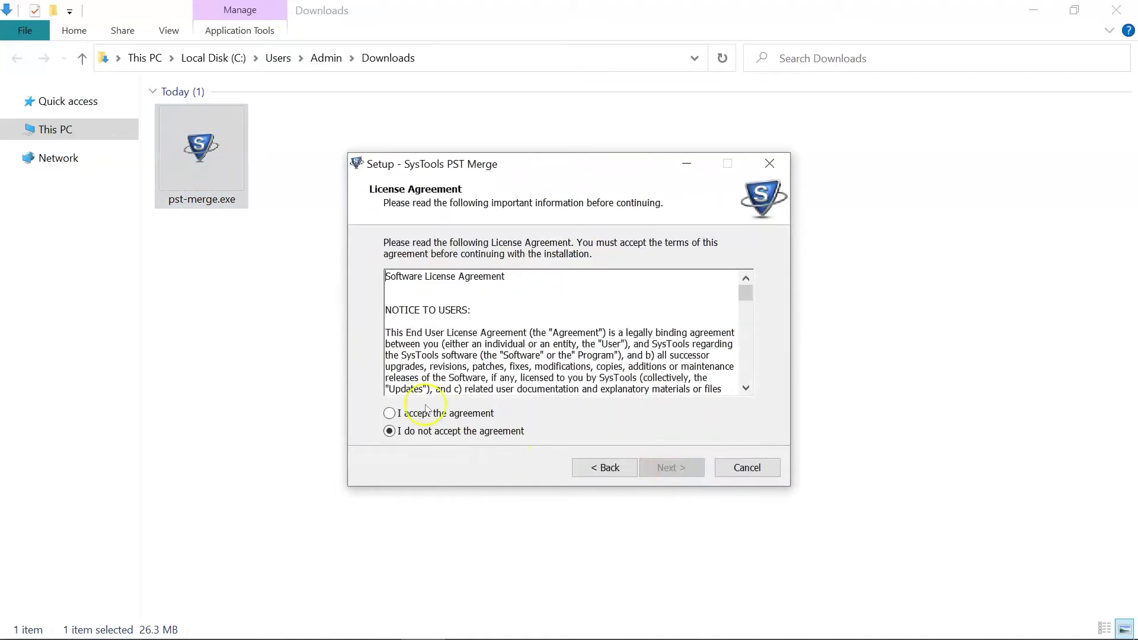
left_click(409, 413)
left_click(646, 462)
left_click(668, 468)
left_click(668, 467)
left_click(668, 468)
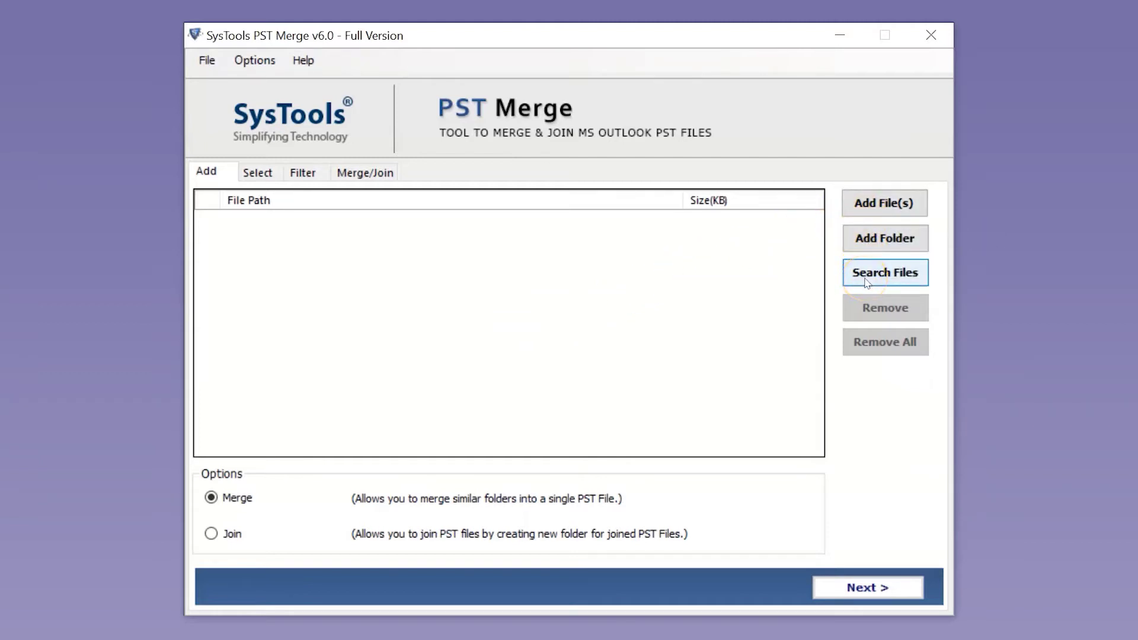
Add admin (1)–(18).pst from E:\Files\PST Files to the merge list.
left_click(884, 203)
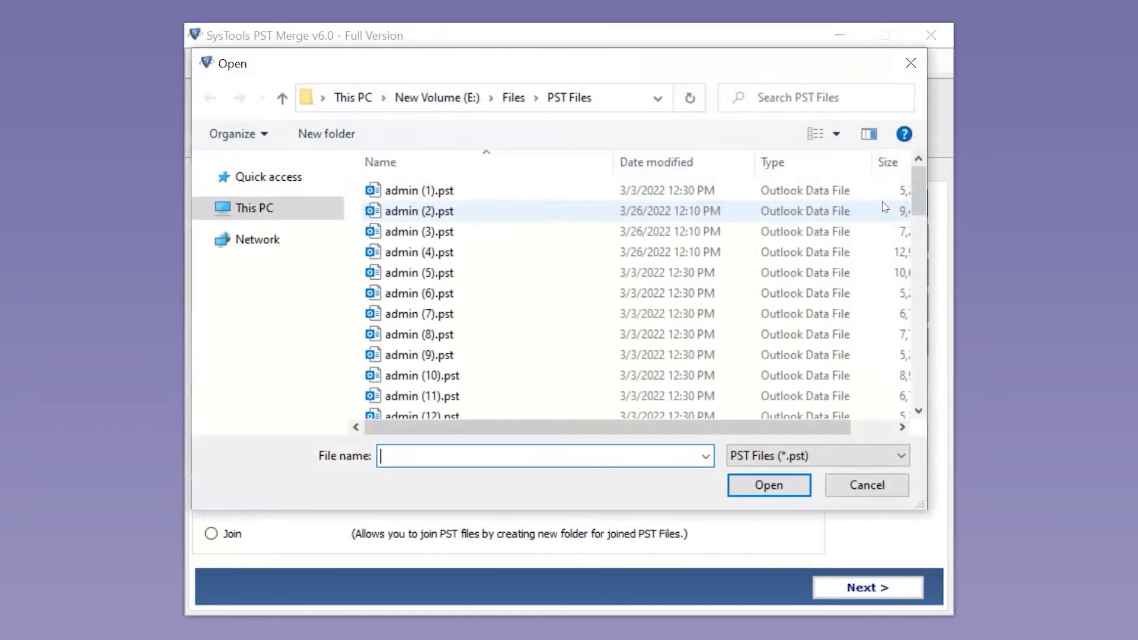
left_click_drag(503, 186, 489, 372)
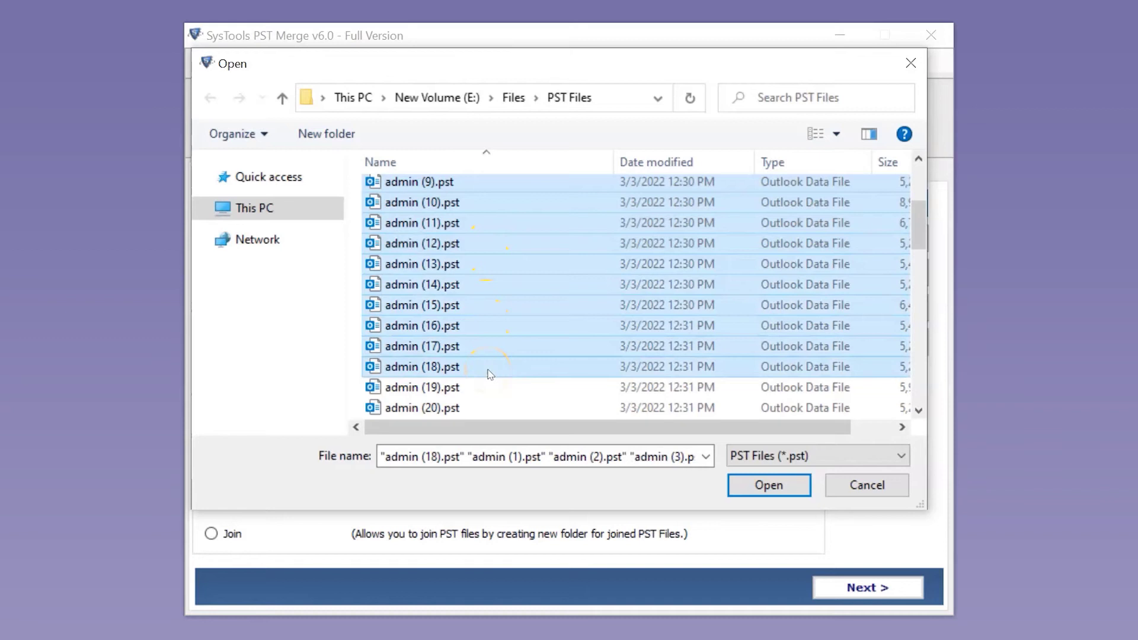
left_click(748, 489)
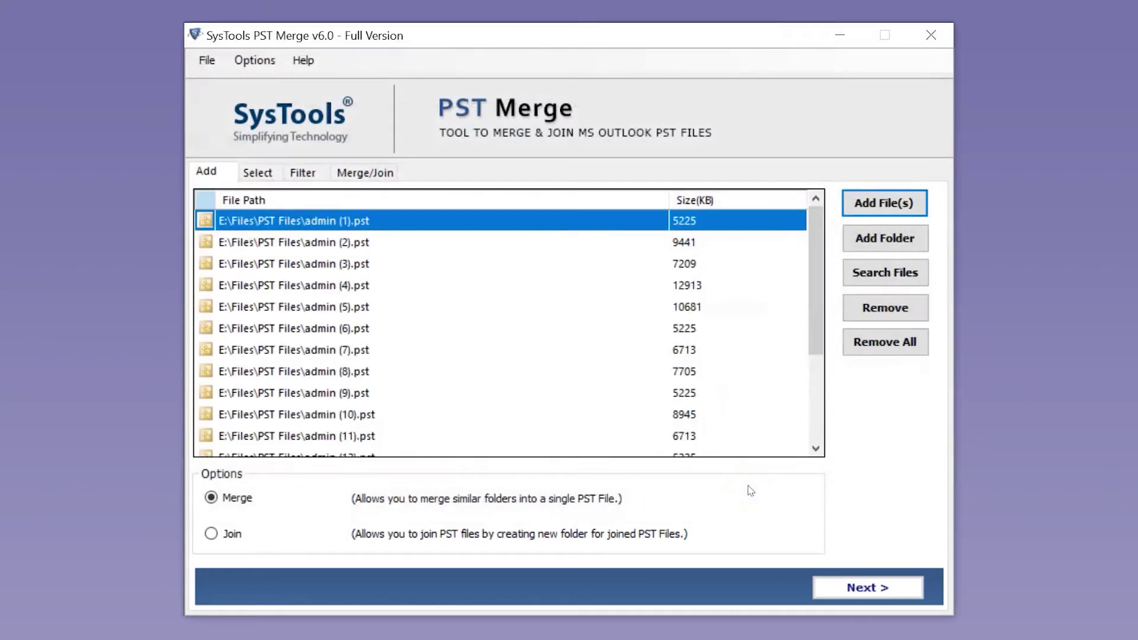
Remove admin (1).pst from the merge list.
scroll(617, 353, "down", 1)
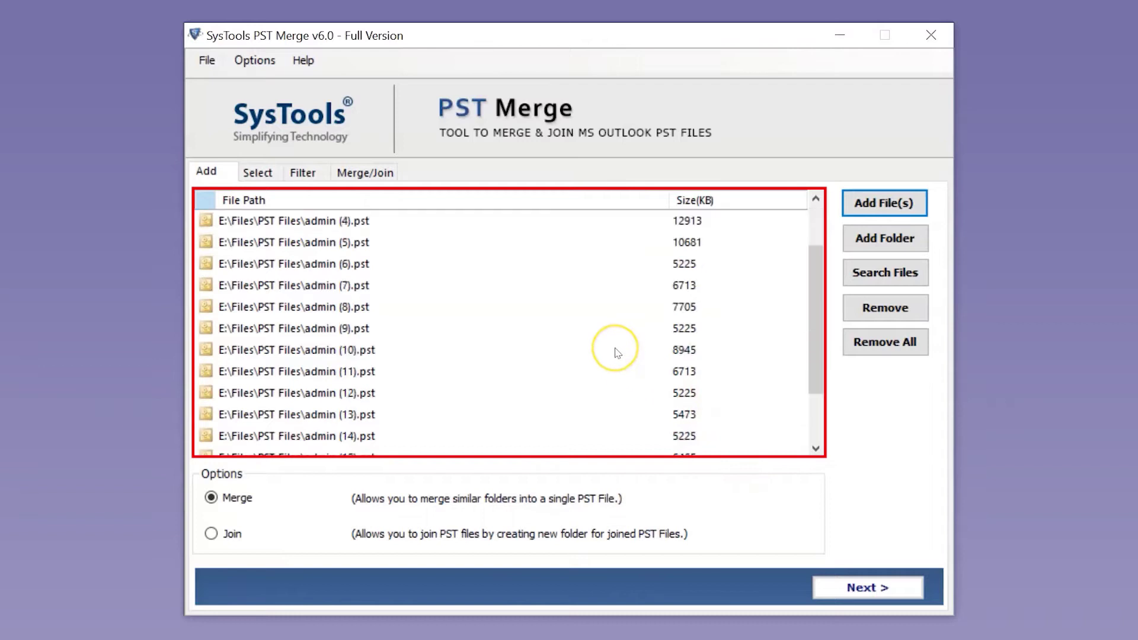
scroll(617, 353, "down", 1)
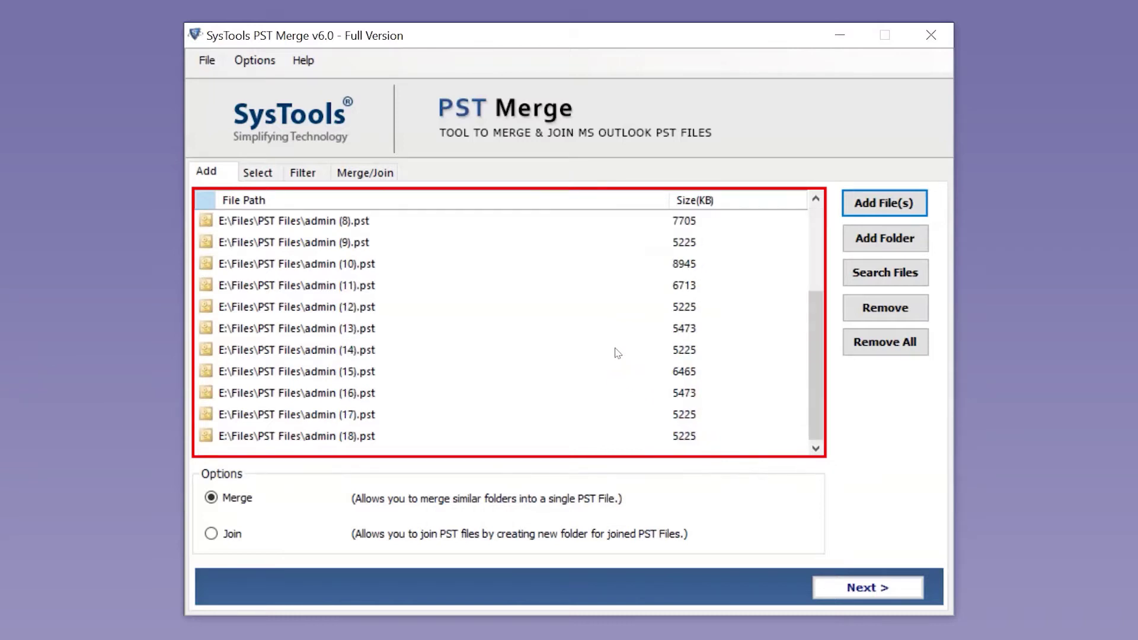
scroll(617, 352, "up", 2)
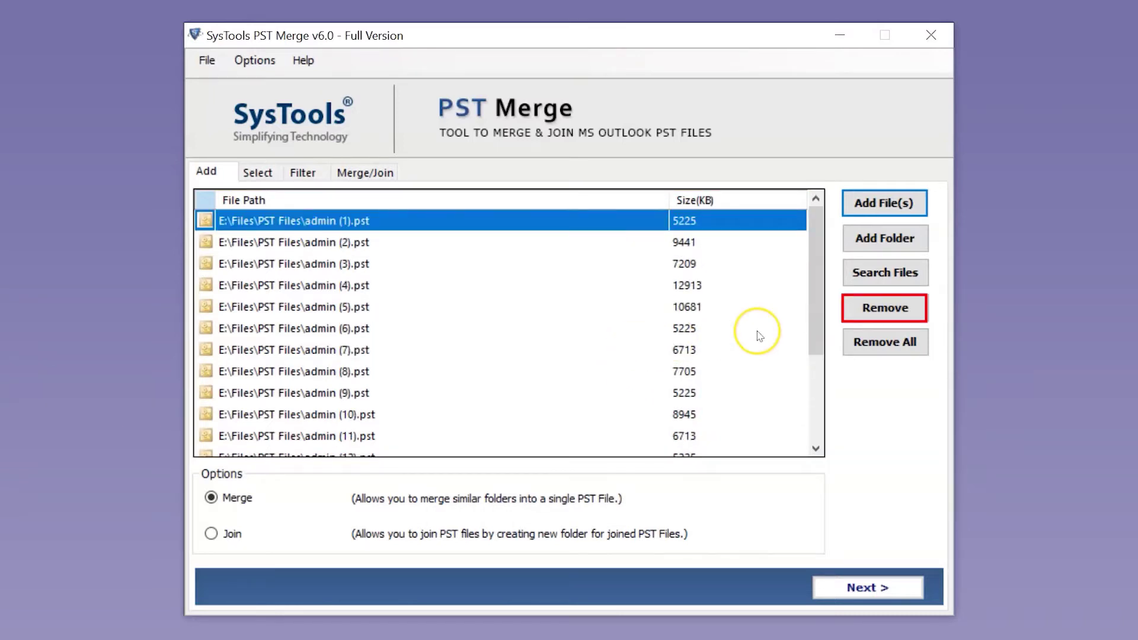
left_click(861, 314)
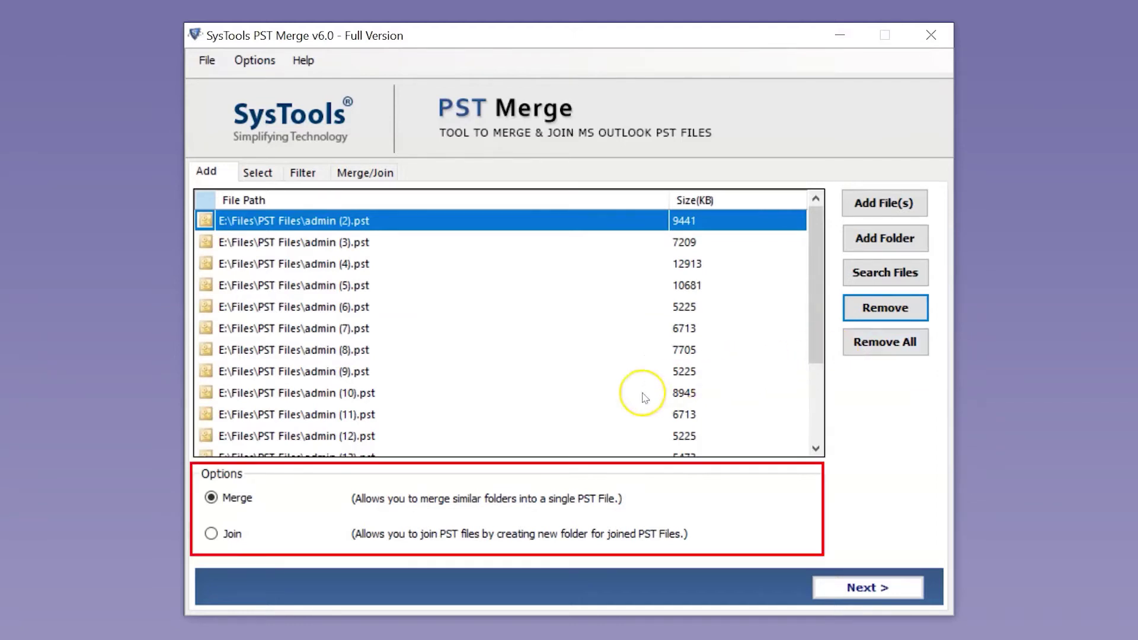
Keep the Merge option for similar folders and proceed to the Select step.
left_click(213, 499)
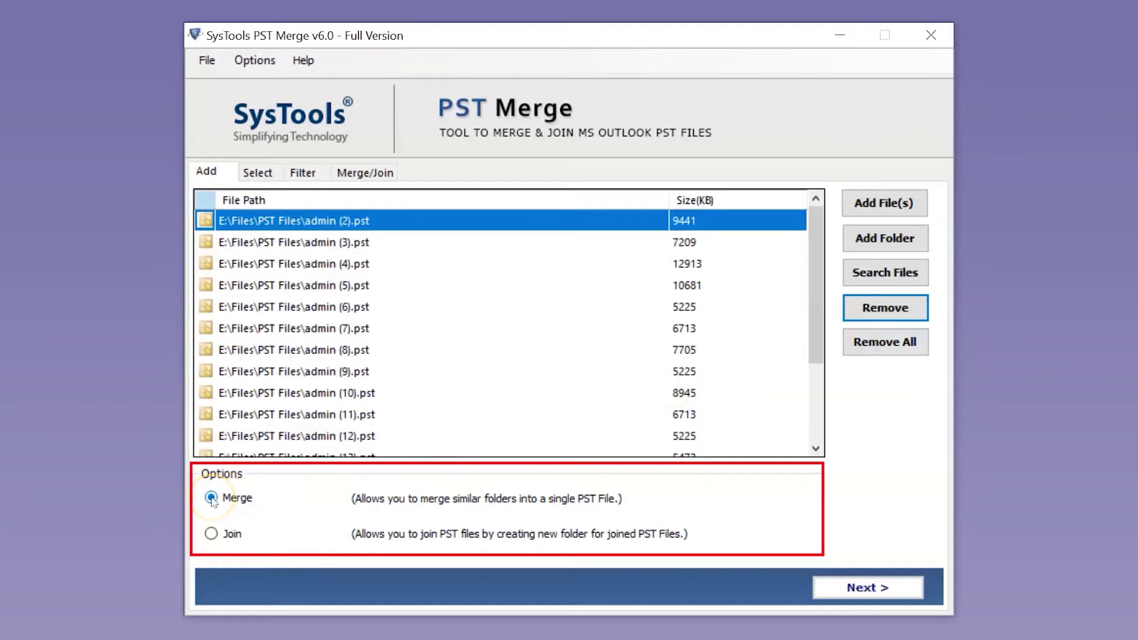
left_click(211, 534)
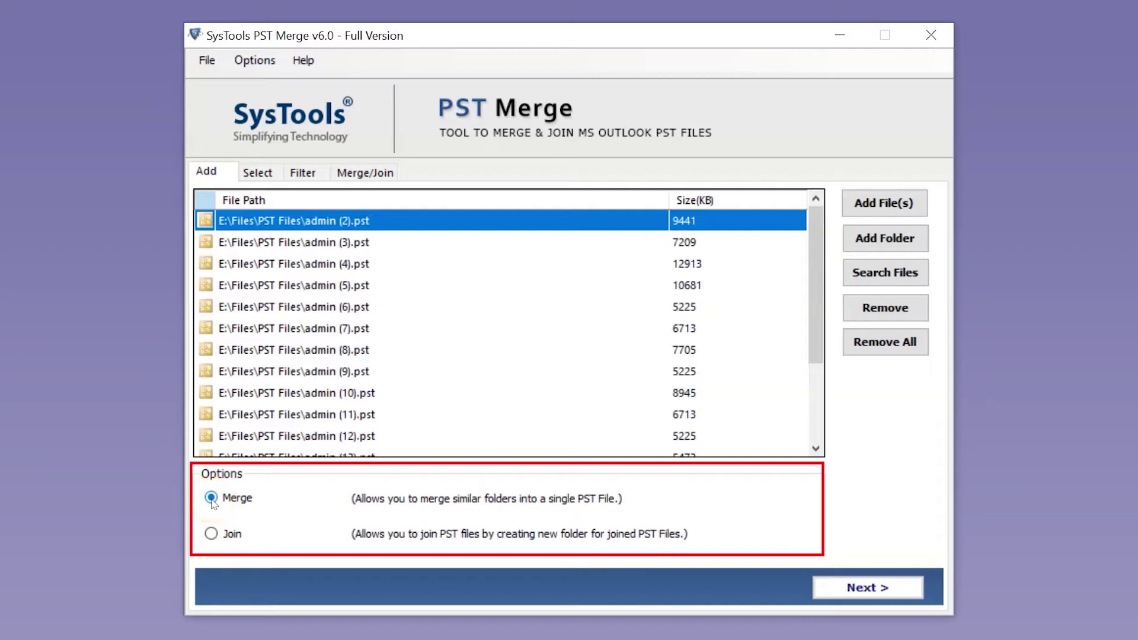
left_click(847, 589)
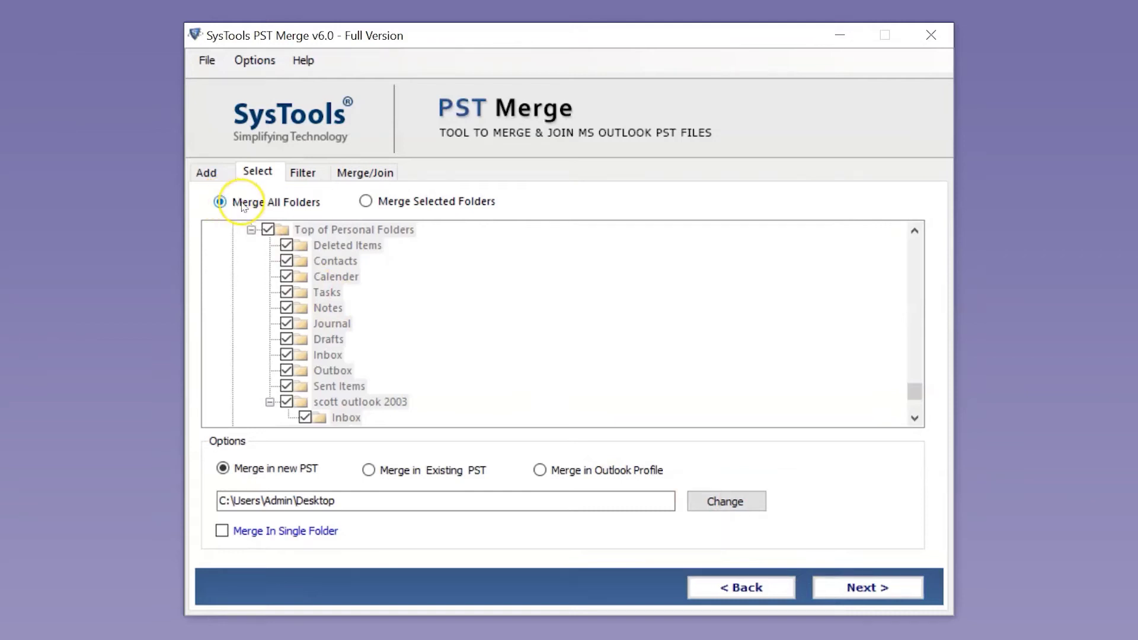
Try selecting individual folders and excluding admin (15).pst, then settle on Merge All Folders.
left_click(366, 202)
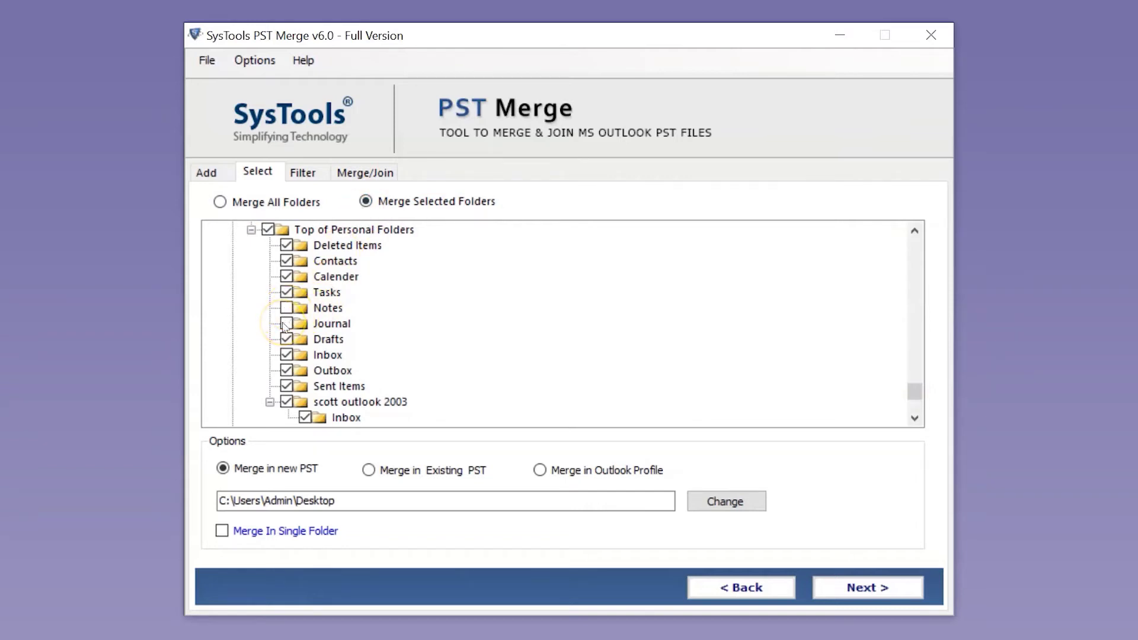
scroll(261, 317, "down", 4)
left_click(232, 309)
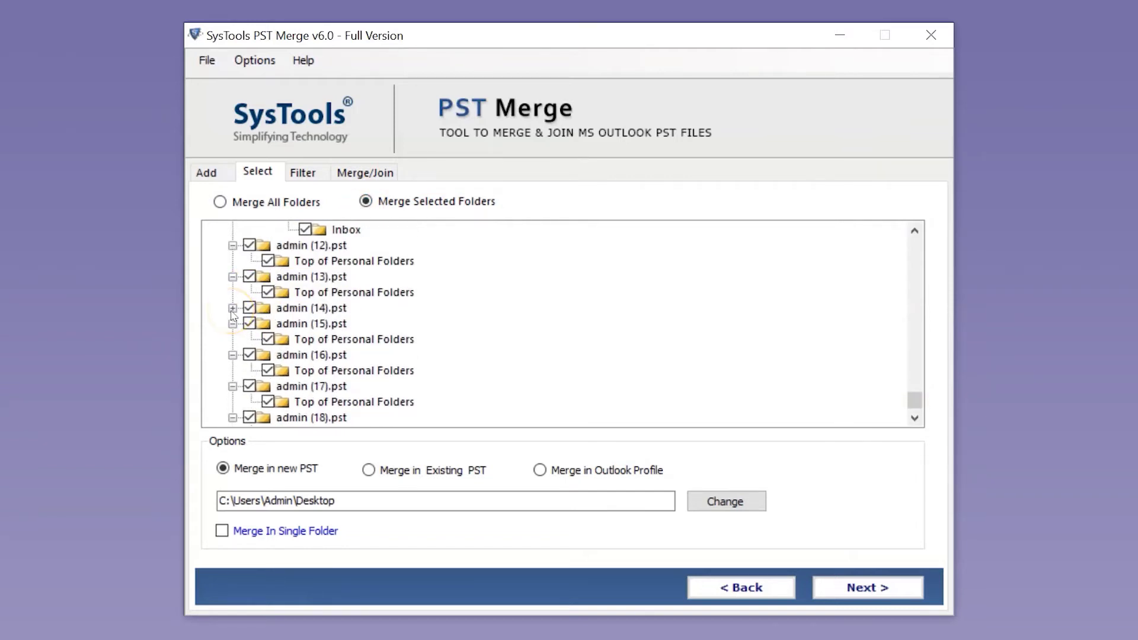
left_click(248, 323)
scroll(249, 323, "up", 5)
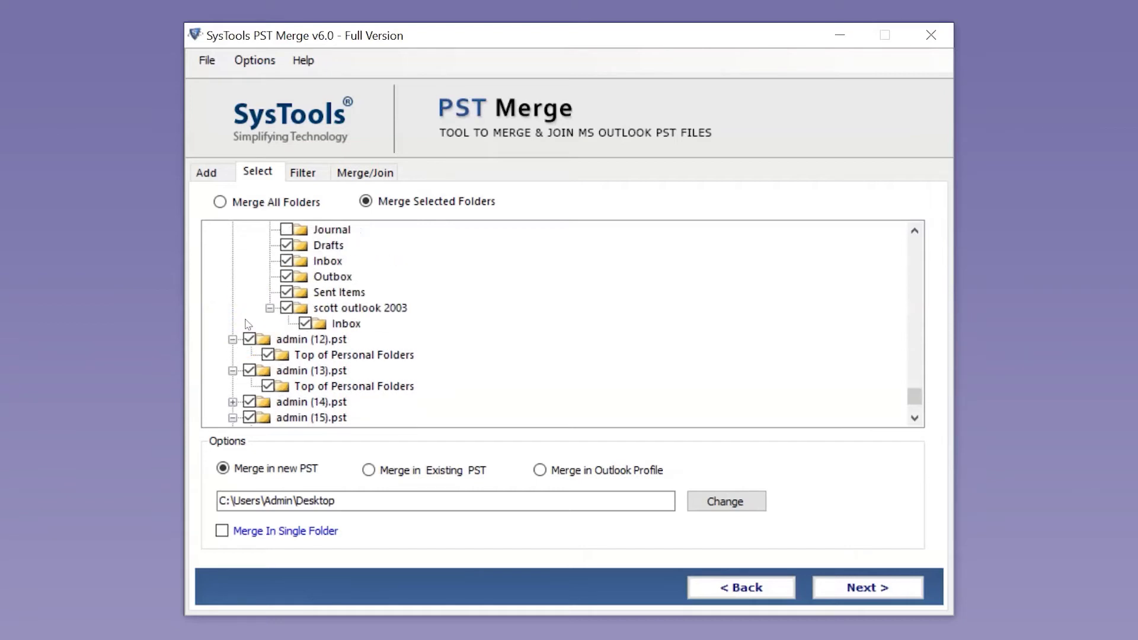
left_click(220, 203)
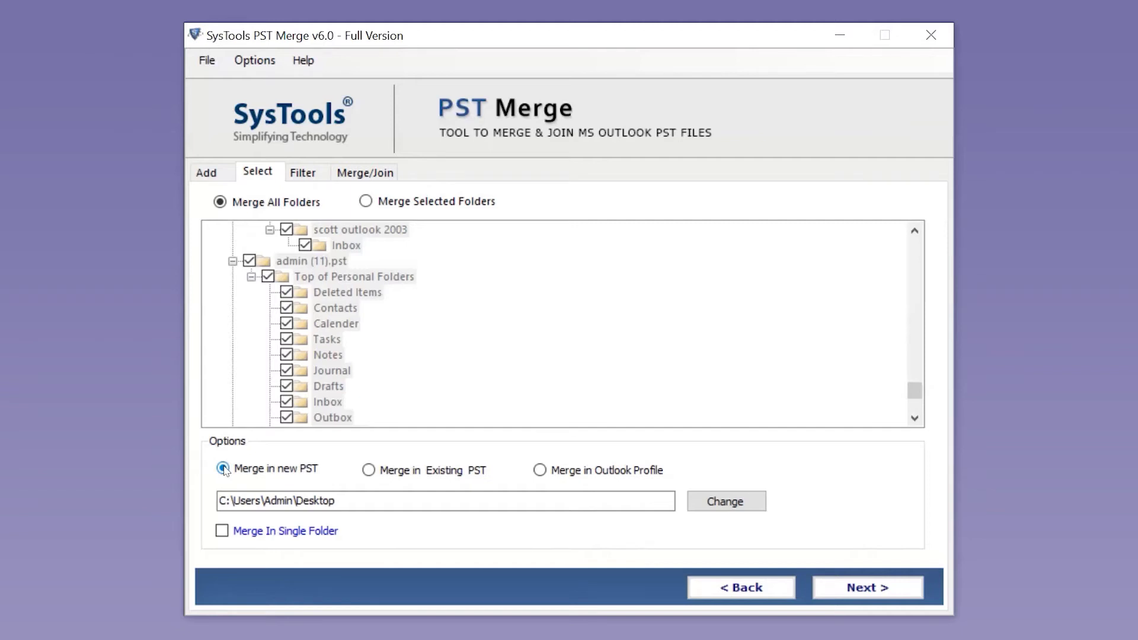
Try merging into the existing PST file colacrish.pst.
left_click(369, 471)
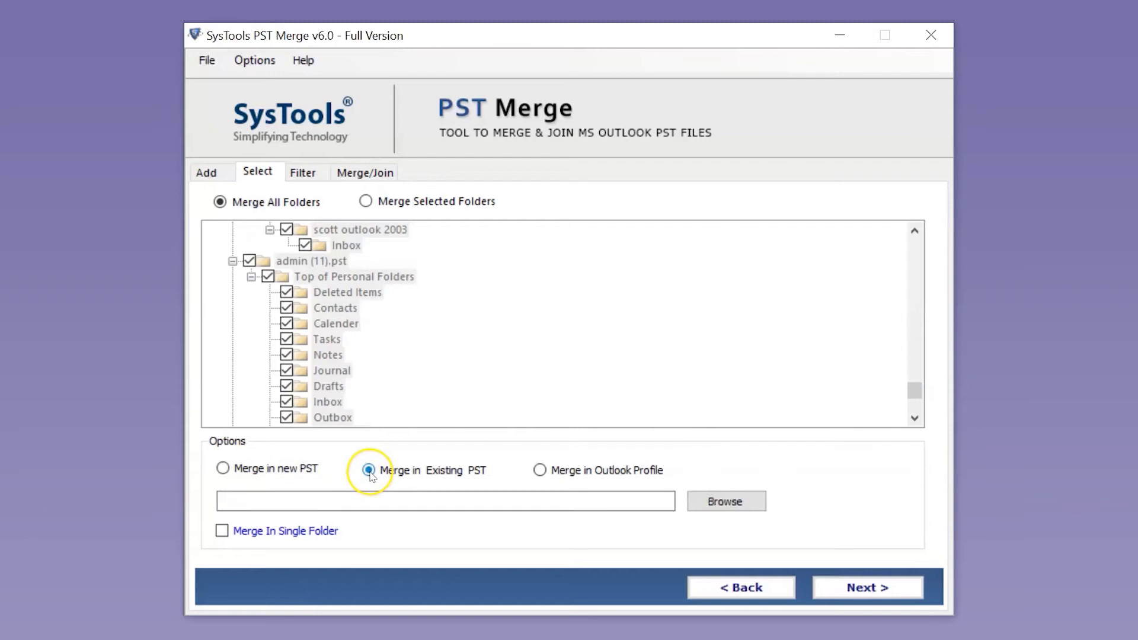
left_click(723, 502)
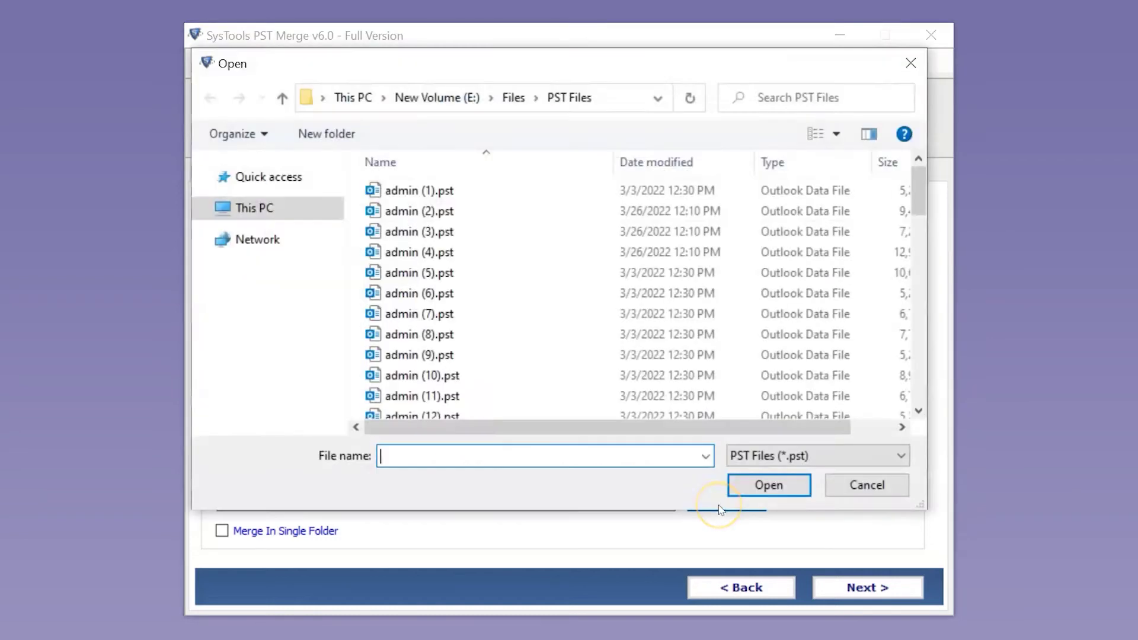
scroll(510, 254, "down", 15)
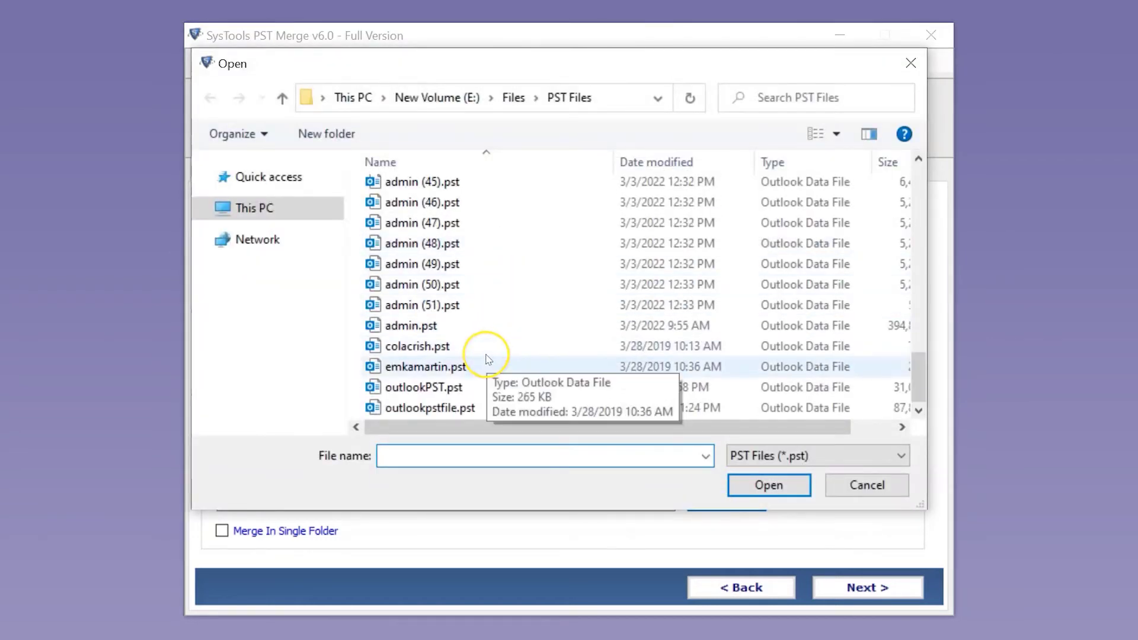
left_click(486, 352)
left_click(739, 487)
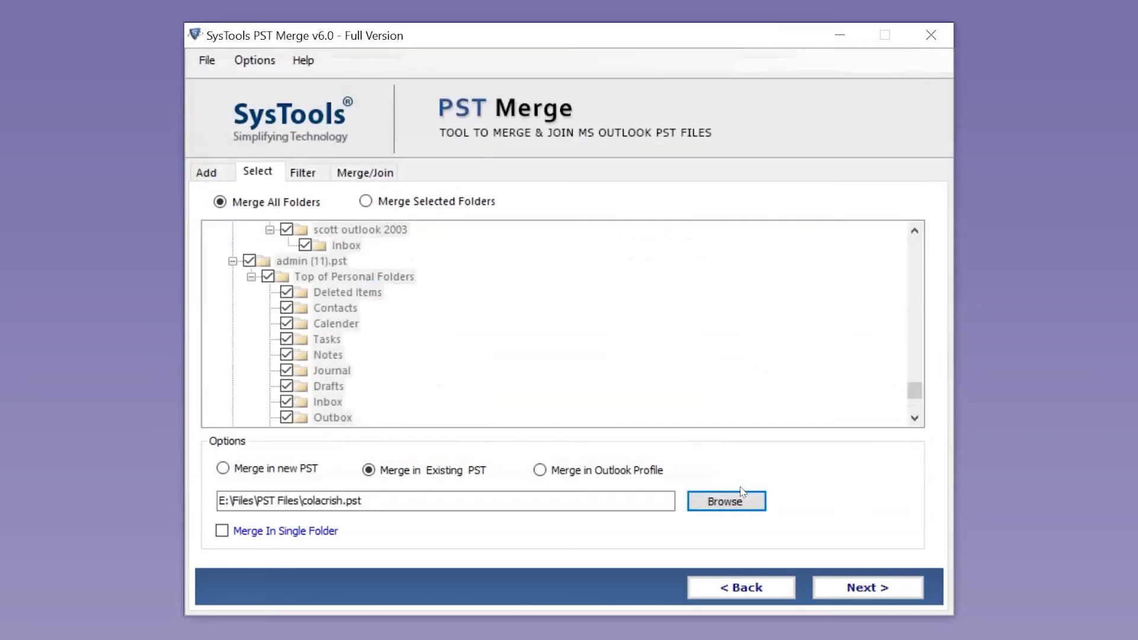
Try an Outlook profile target, then return to a new PST on the Desktop and continue to filtering.
left_click(540, 472)
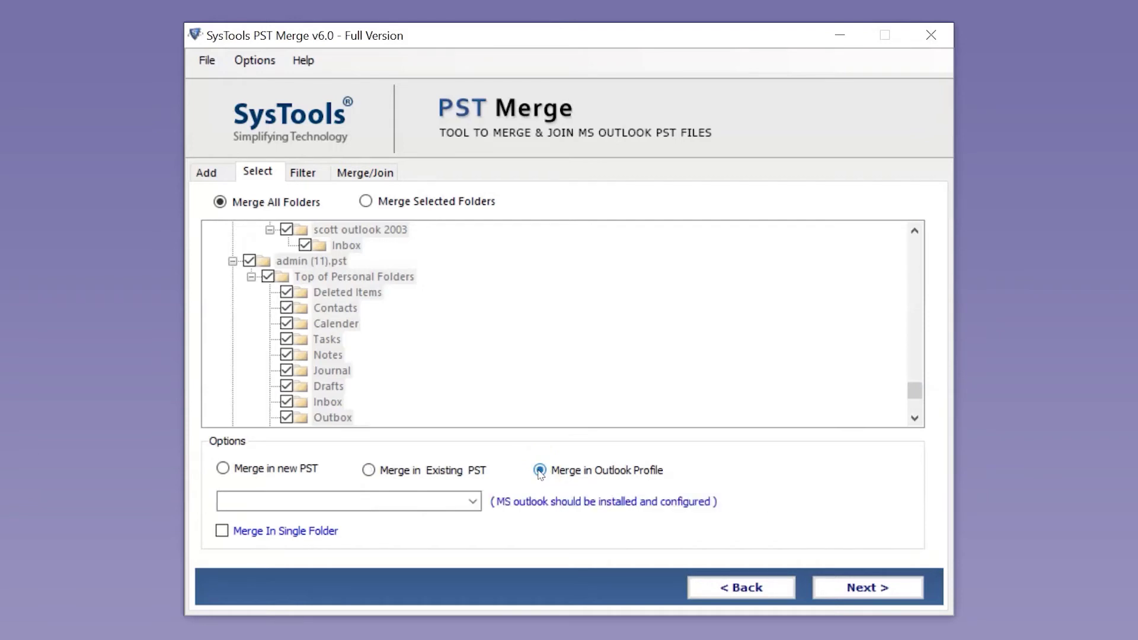
left_click(473, 503)
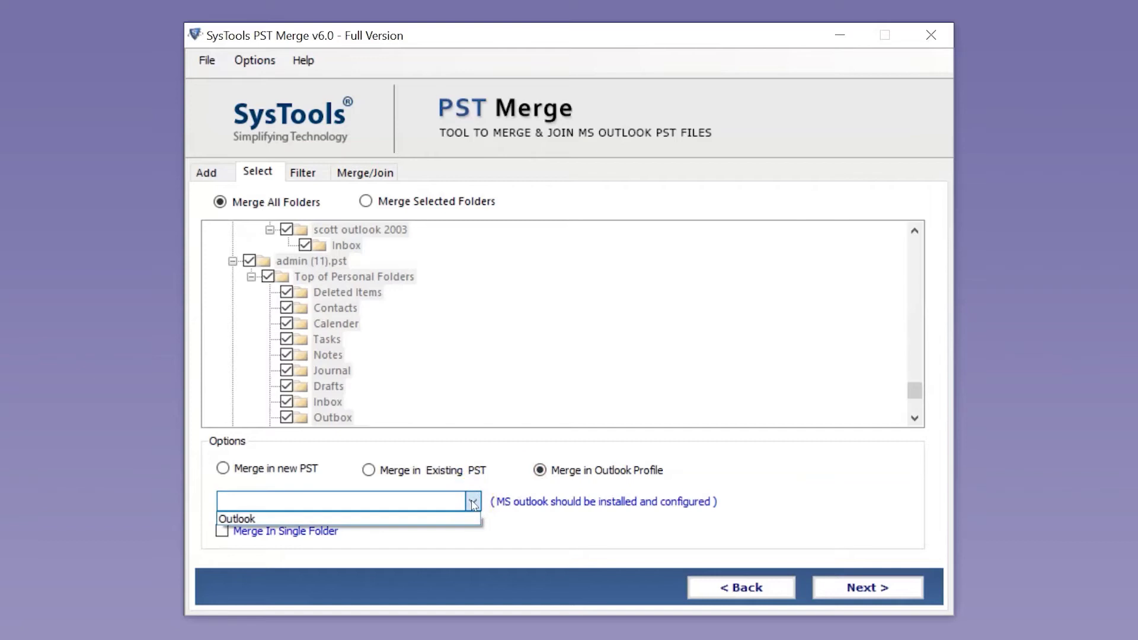
left_click(473, 502)
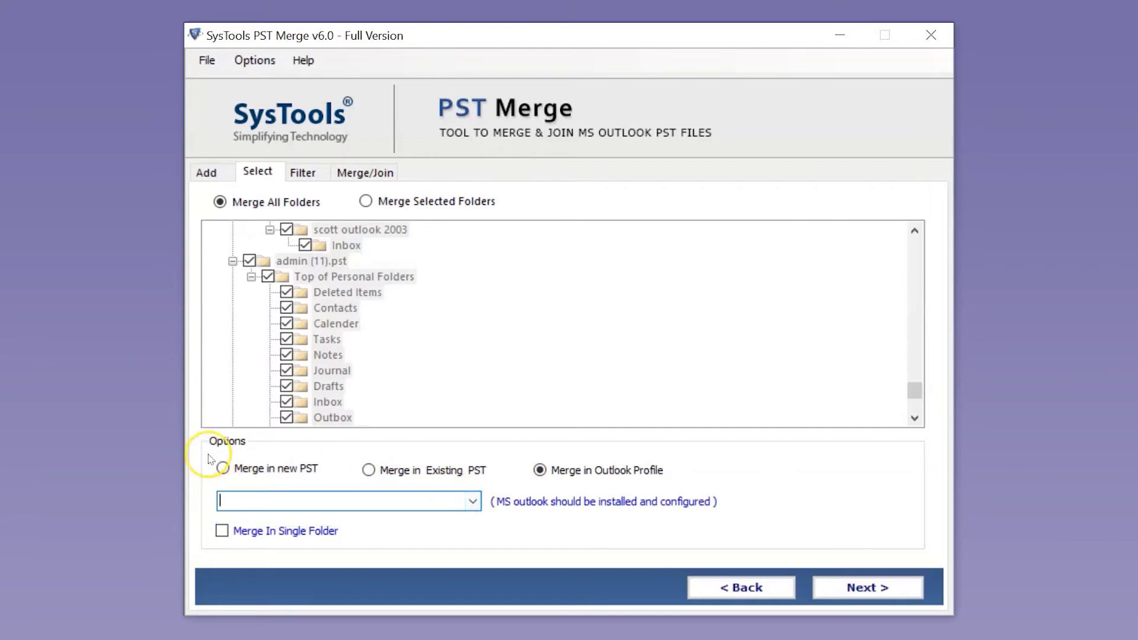
left_click(223, 469)
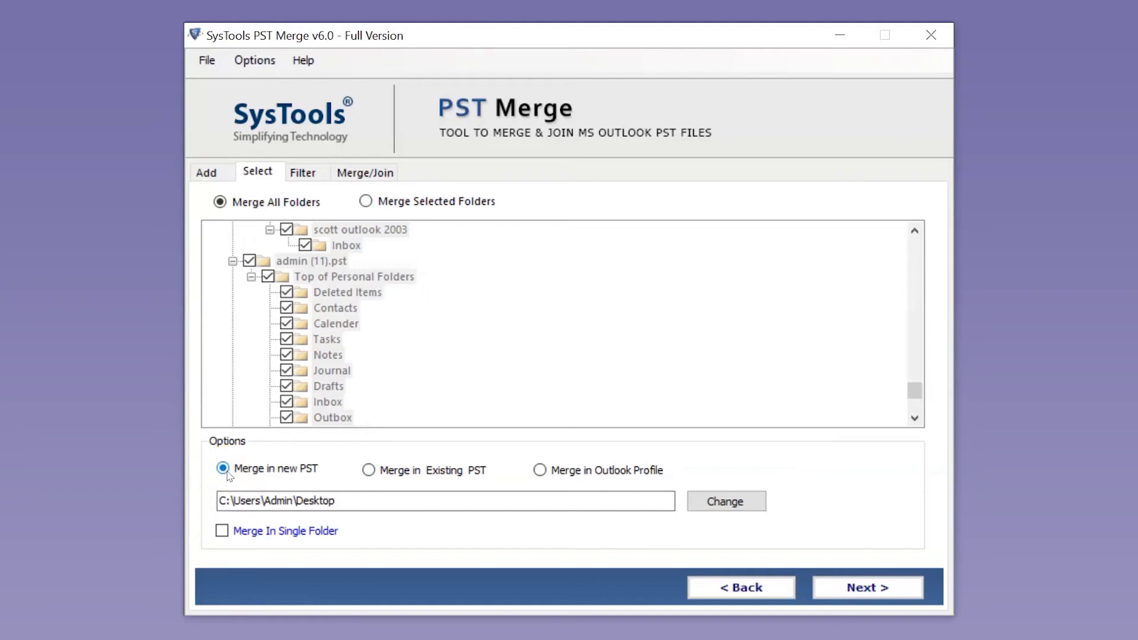
left_click(329, 500)
left_click(830, 587)
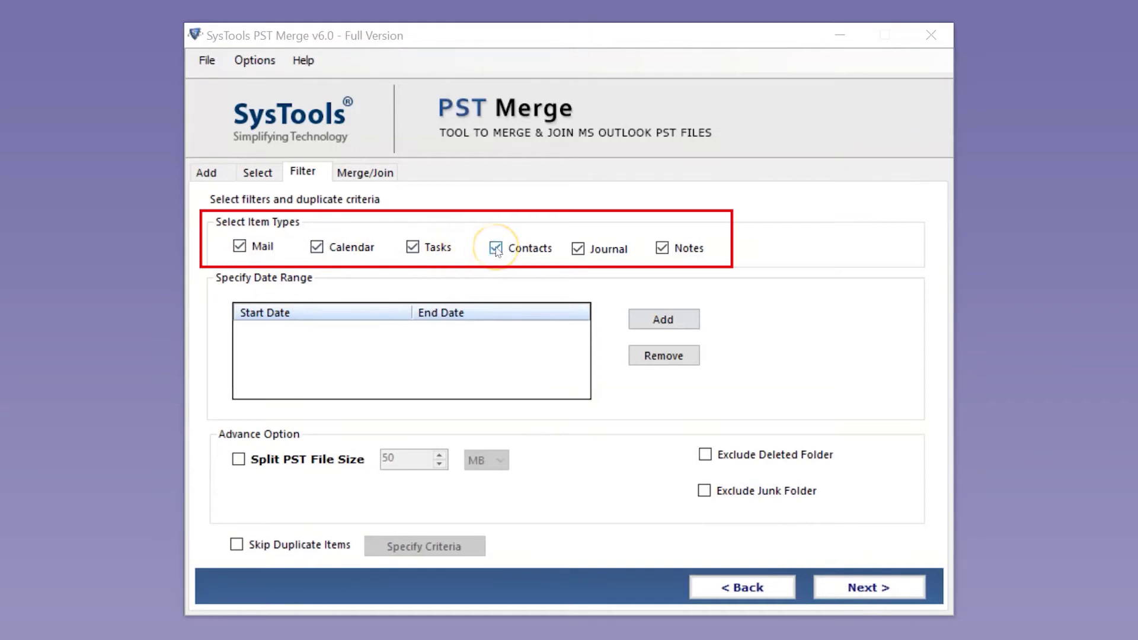
left_click(664, 250)
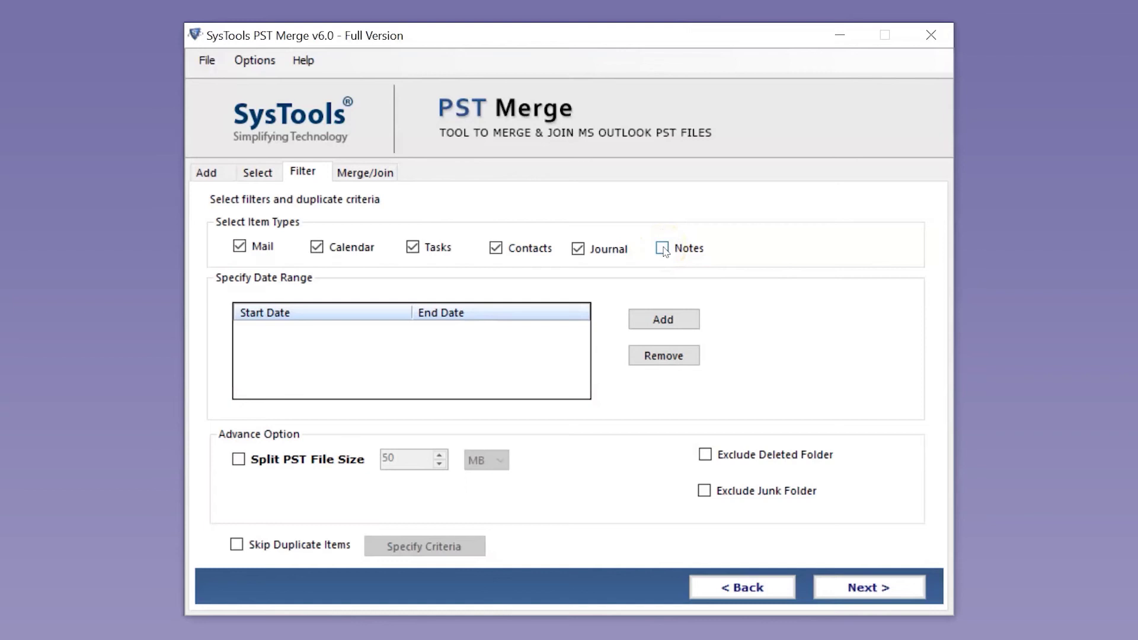
left_click(664, 250)
left_click(673, 322)
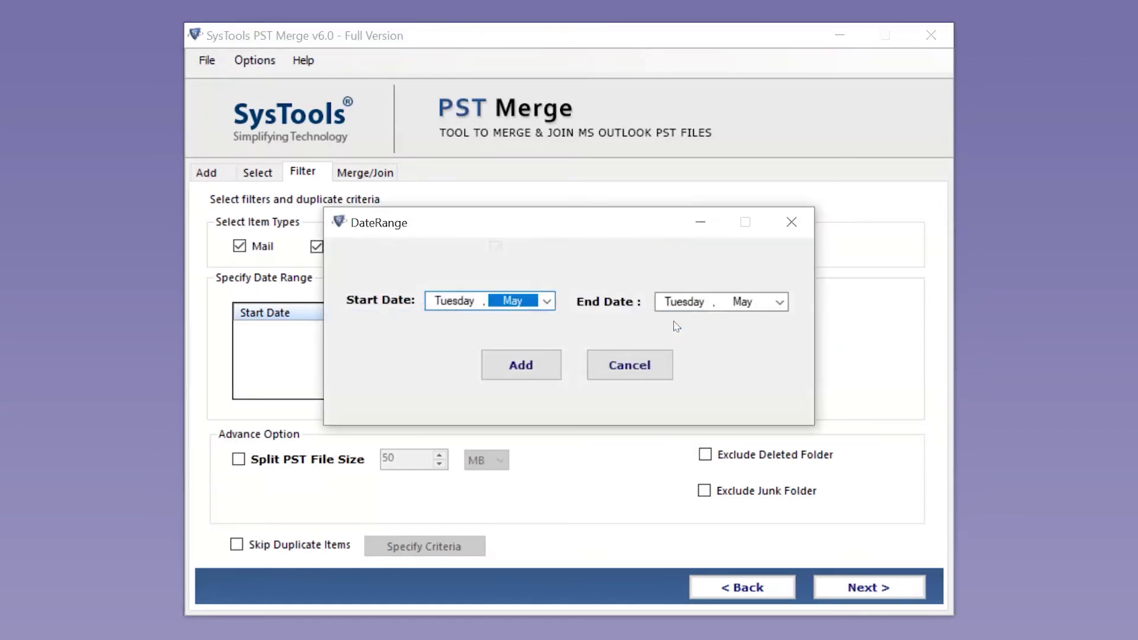
left_click(634, 370)
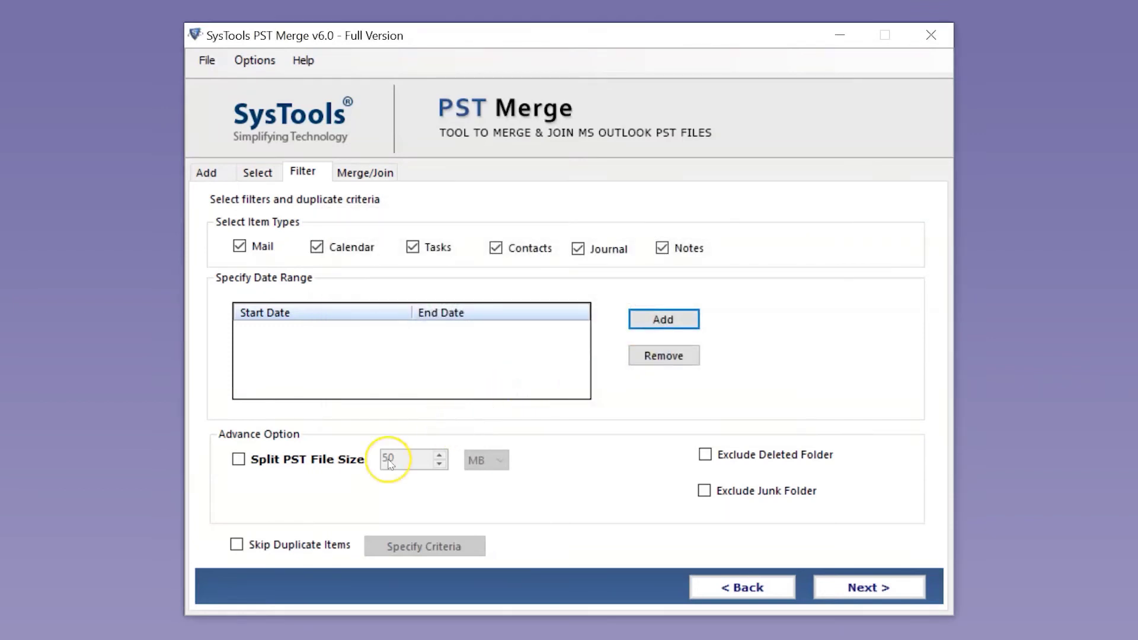
Enable Skip Duplicate Items and review the contact, calendar, task, notes and journal matching criteria.
left_click(236, 546)
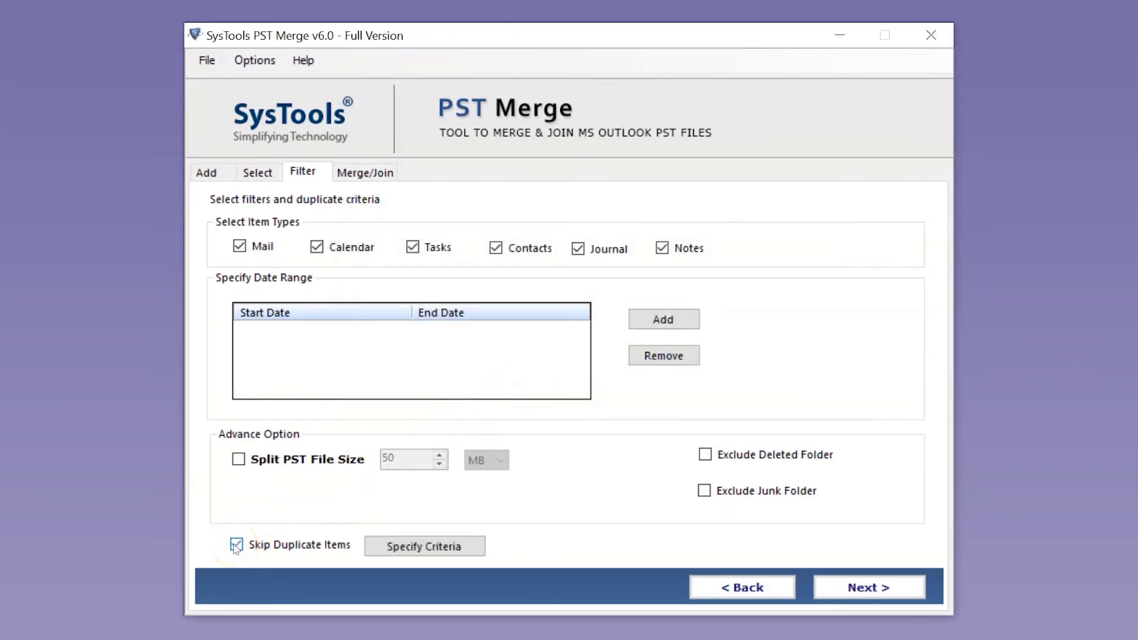
left_click(393, 546)
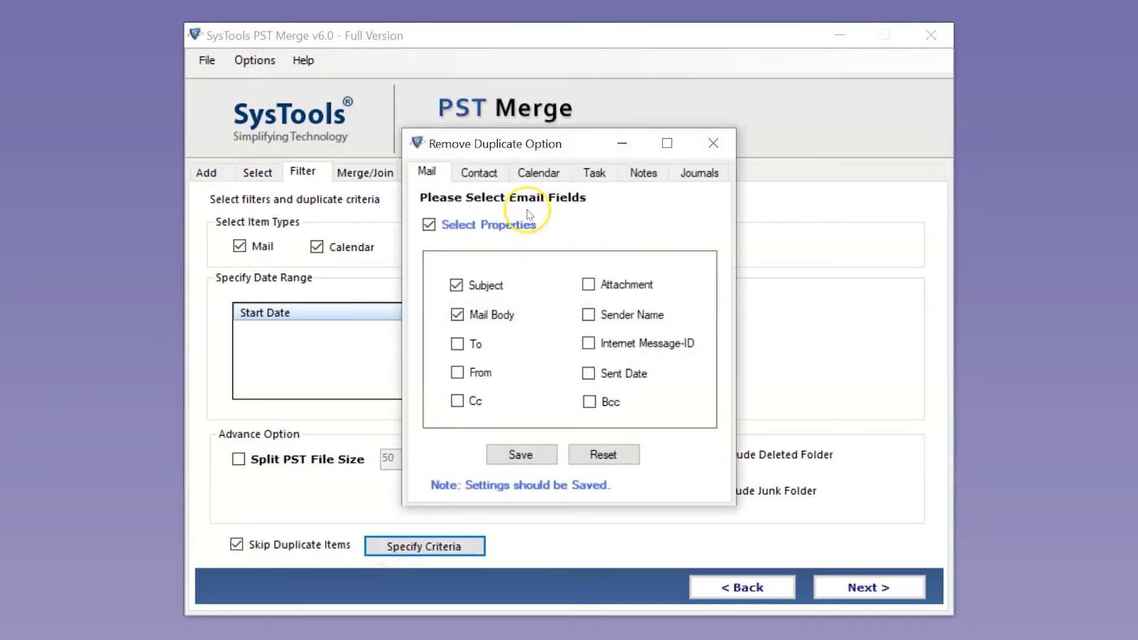
left_click(492, 173)
left_click(535, 178)
left_click(592, 178)
left_click(645, 177)
left_click(700, 174)
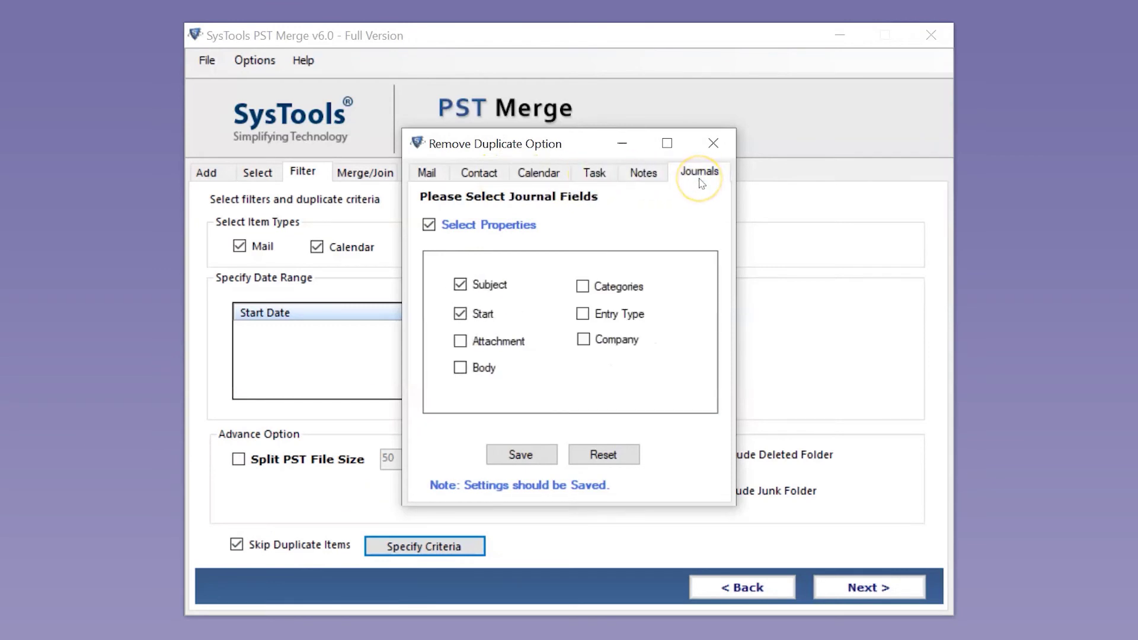
Save the journal duplicate criteria and proceed to the merge step.
left_click(520, 453)
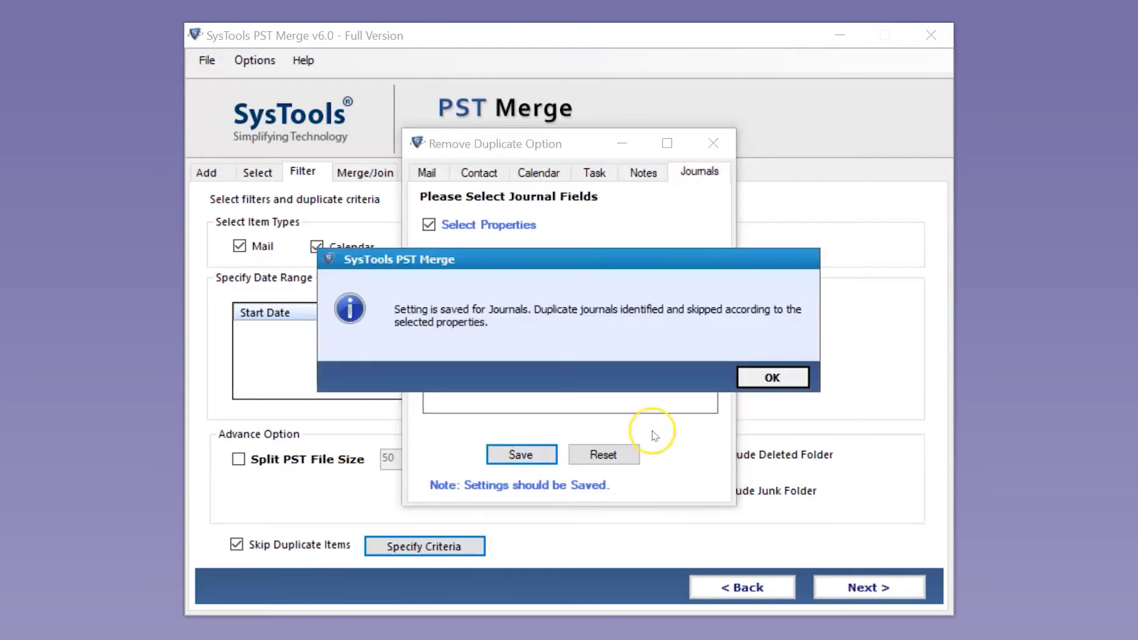
left_click(755, 379)
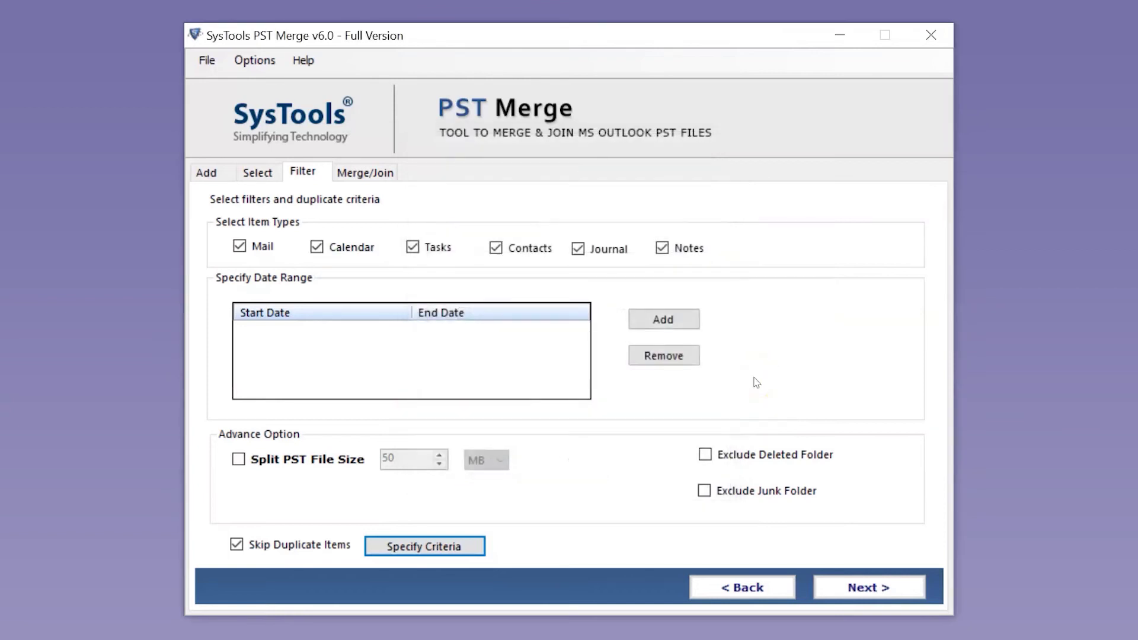
left_click(854, 592)
Merge all admin PSTs into C:\Users\Admin\Desktop and dismiss the success message.
left_click(798, 589)
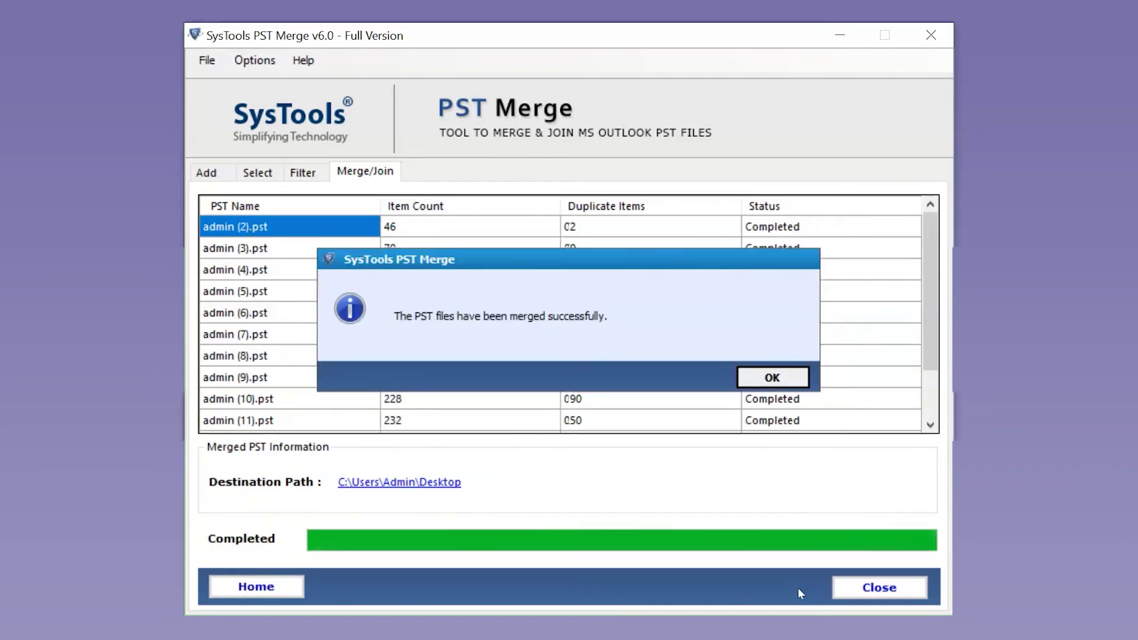
left_click(781, 384)
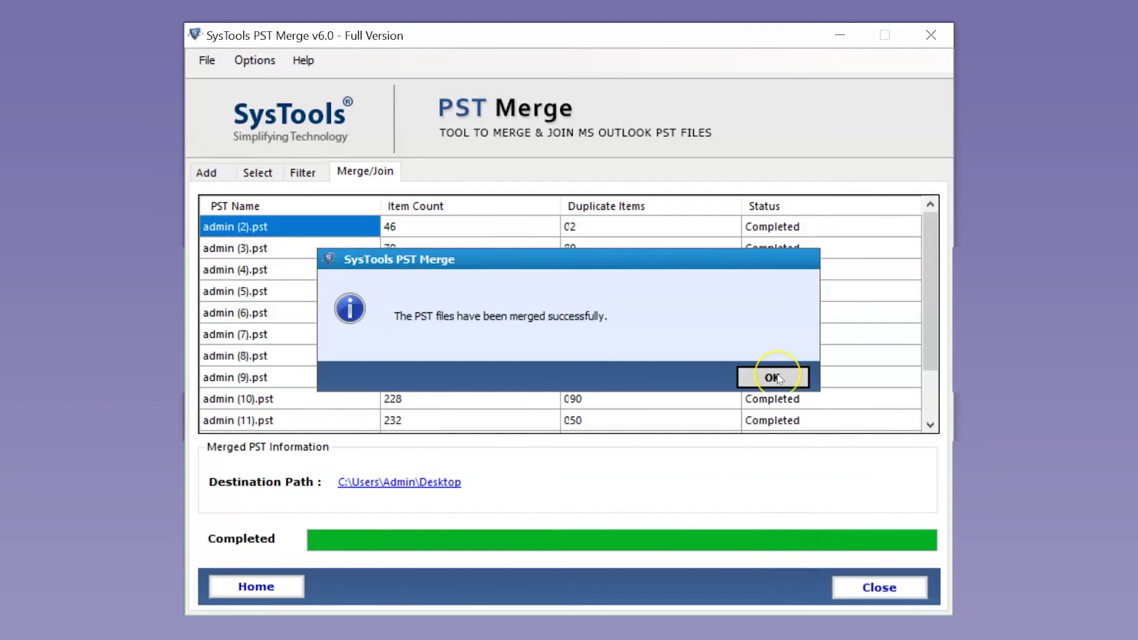